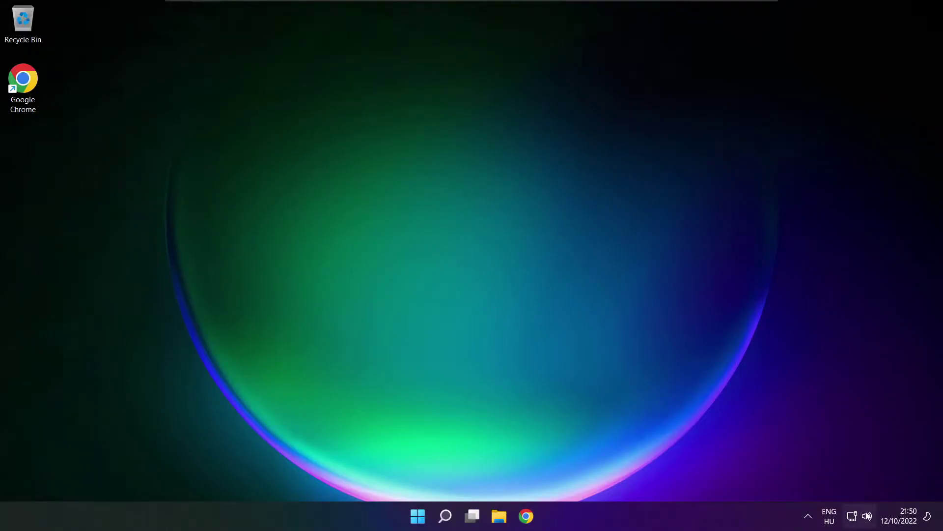
Switch the Quick Settings sound output to Speakers (High Definition Audio Device) and close the panel
click(855, 516)
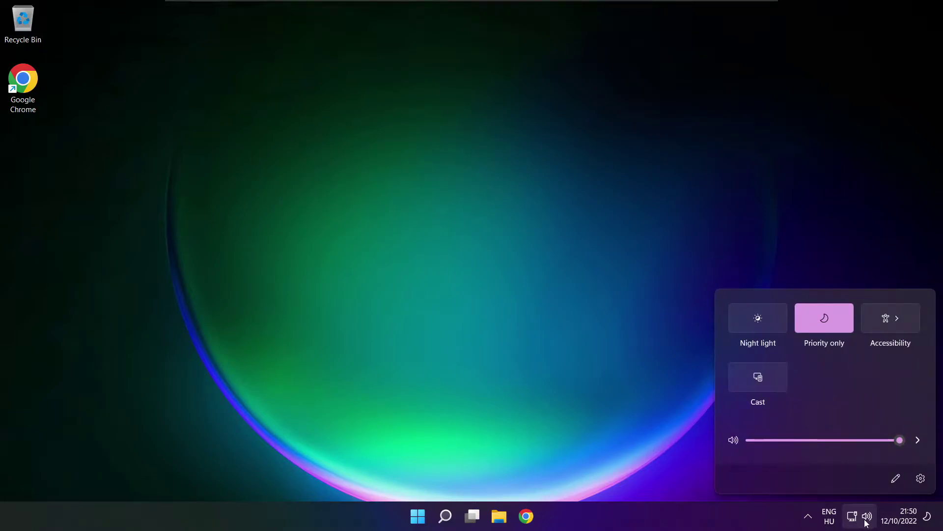
click(918, 441)
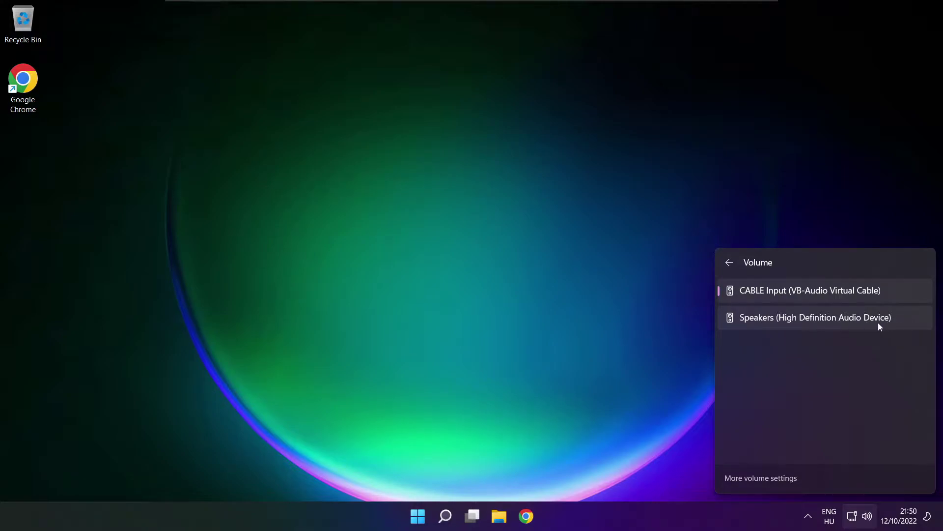
click(901, 322)
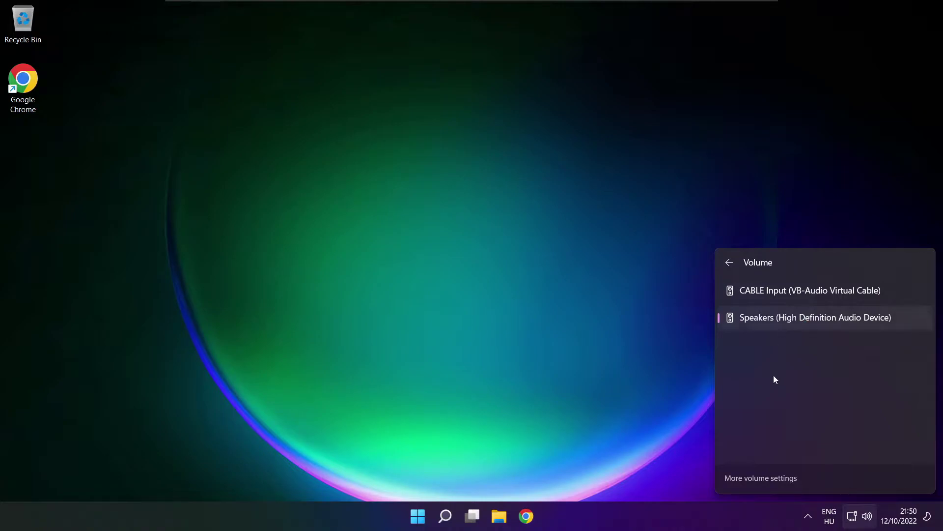
click(500, 286)
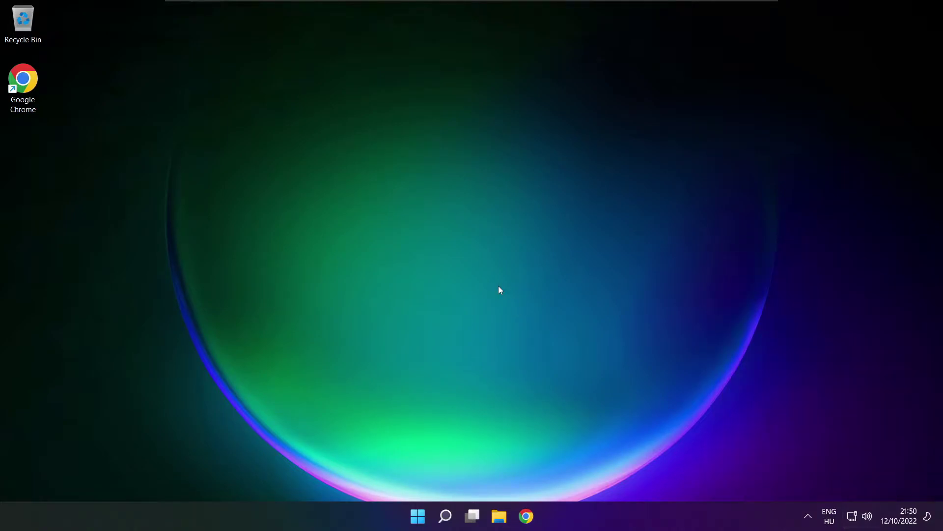
click(417, 516)
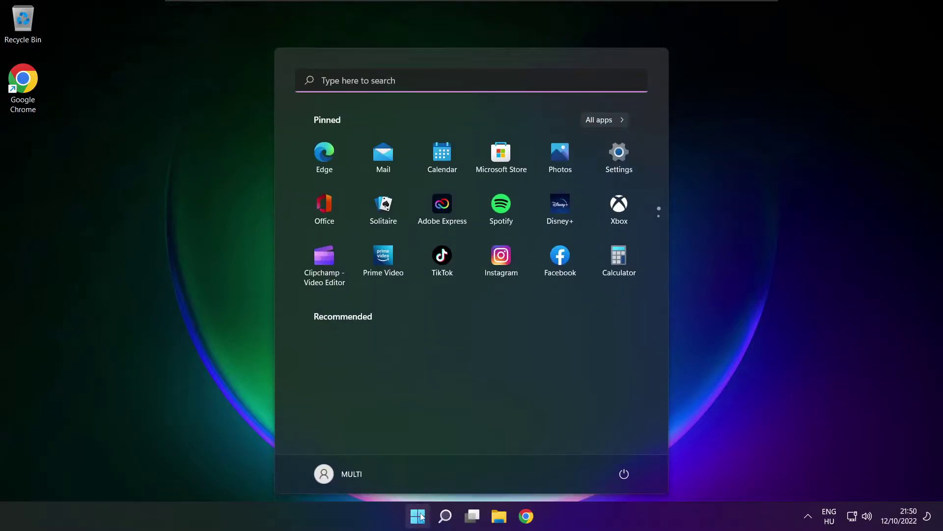
click(624, 474)
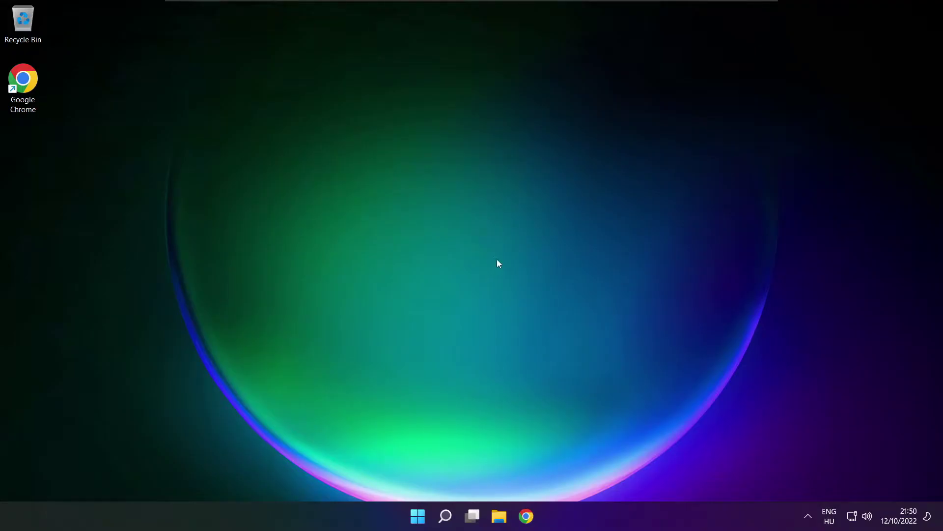
Reopen Quick Settings and expand the audio output device list beside the volume slider
click(869, 520)
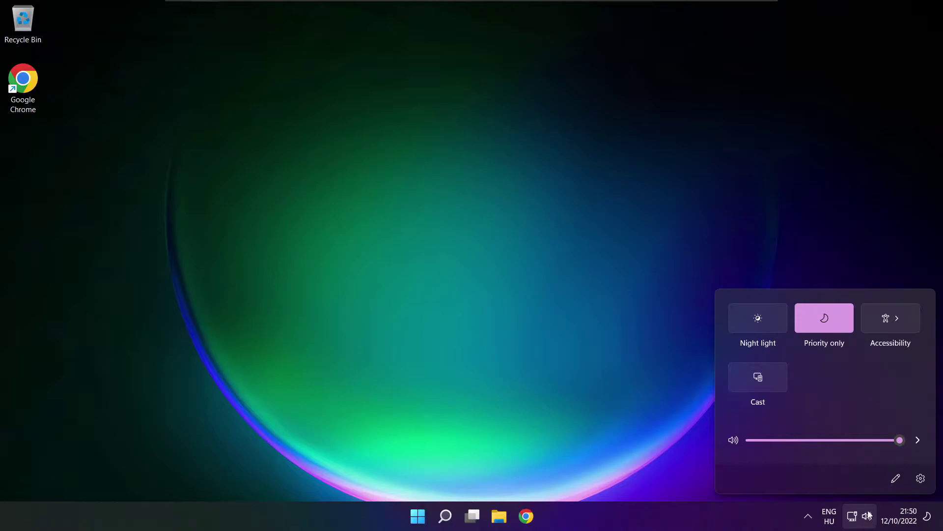
click(920, 442)
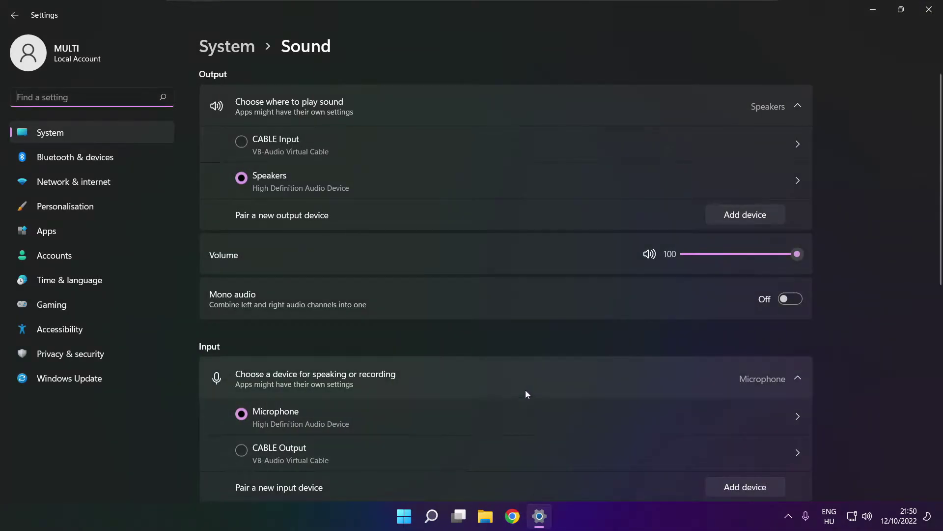
click(253, 178)
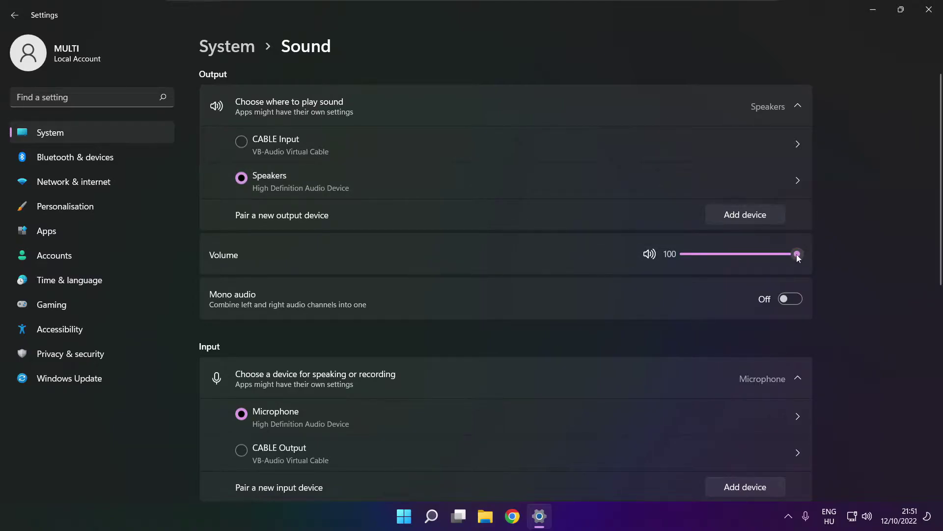
drag(797, 253, 811, 255)
drag(938, 251, 937, 411)
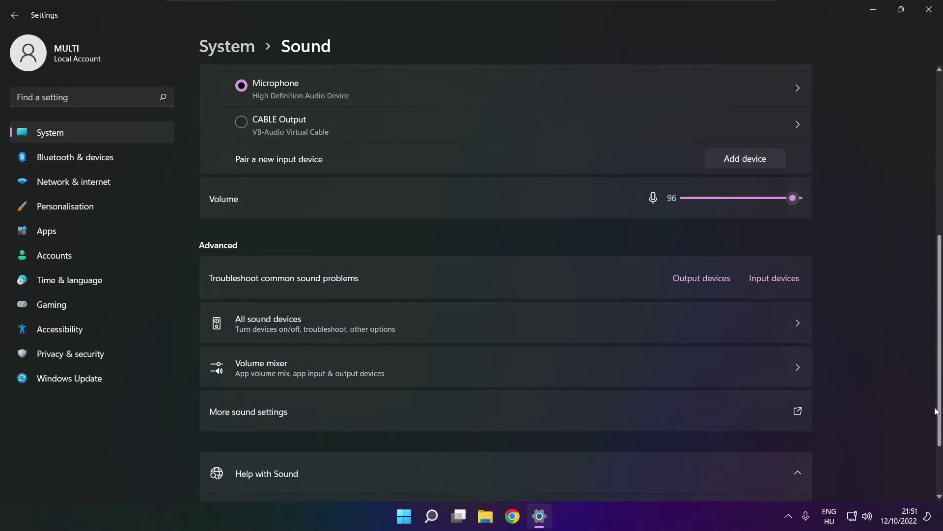
Disable CABLE Input in the classic Sound panel and bring up the Speakers device's options
click(388, 418)
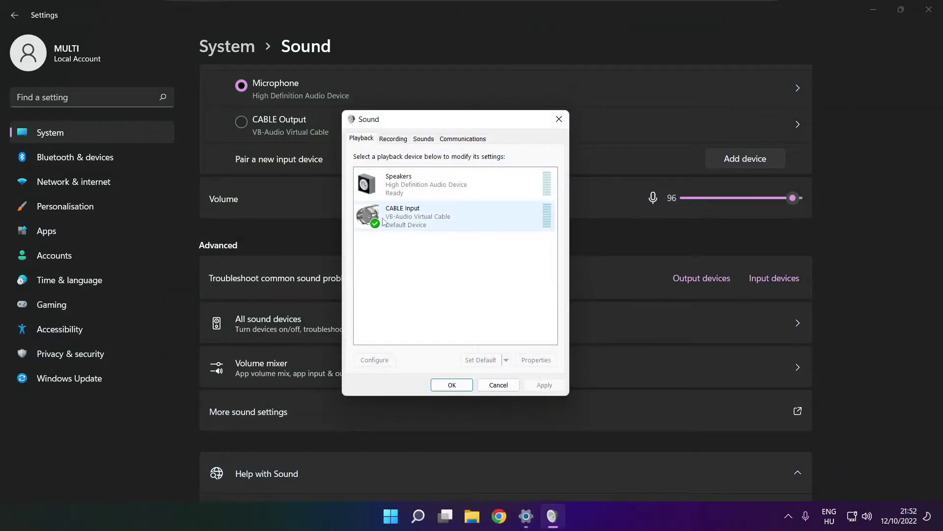
click(478, 228)
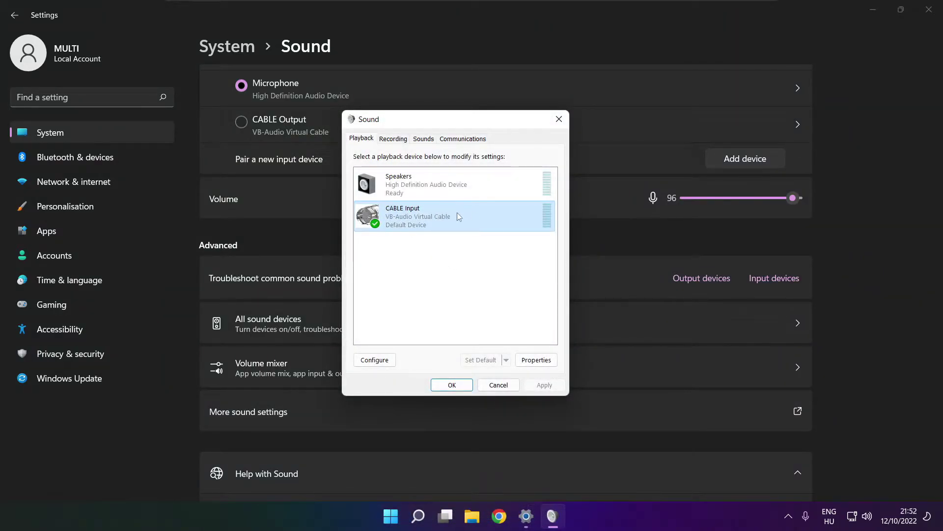
right_click(499, 216)
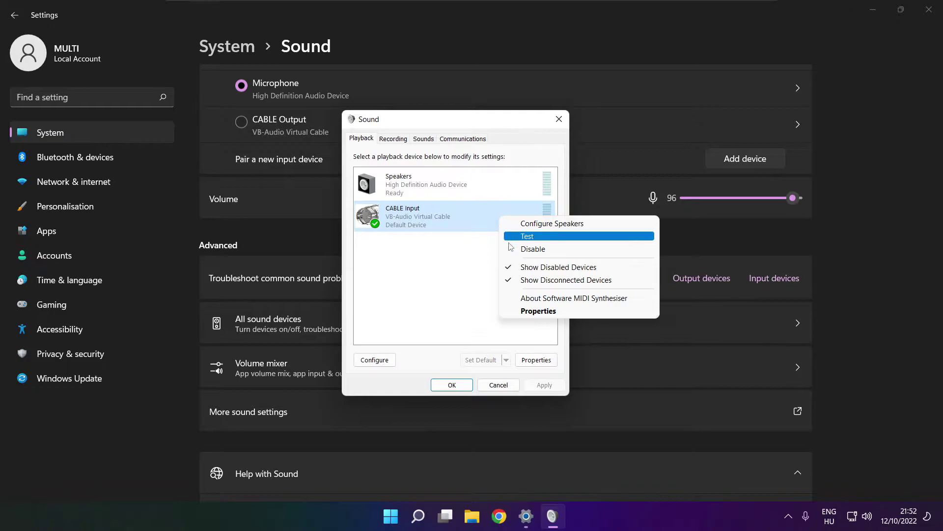
click(548, 249)
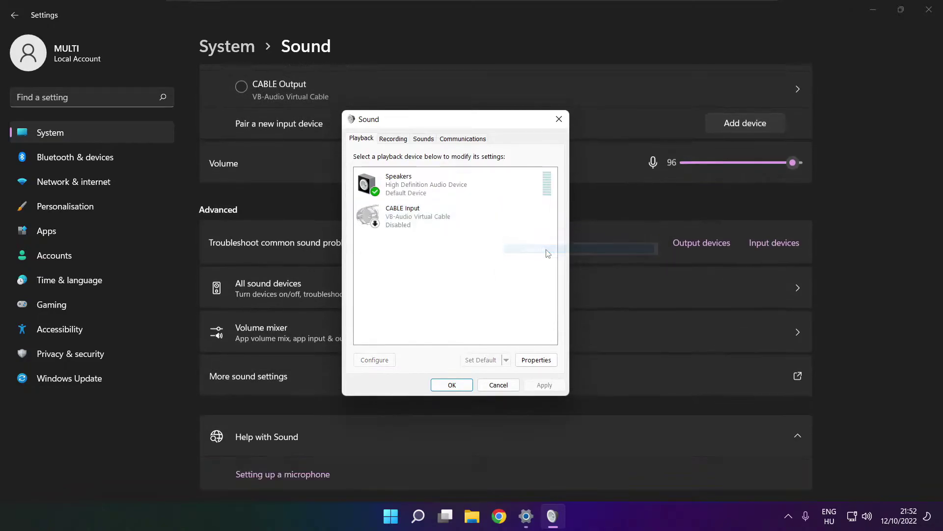
click(421, 183)
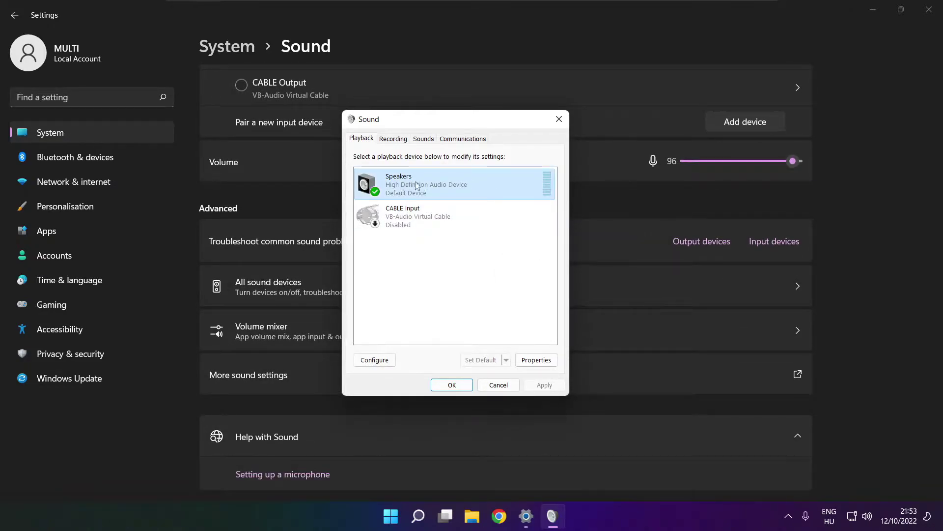
right_click(457, 190)
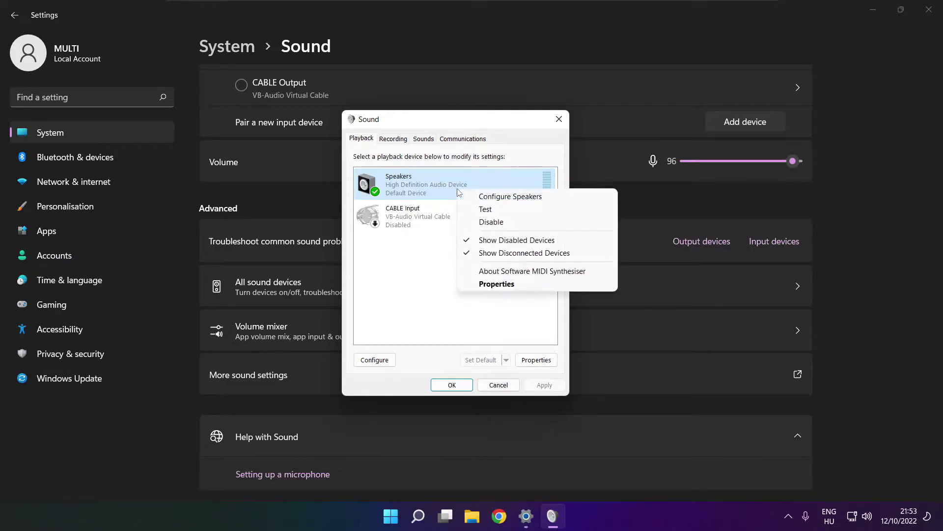
Set up the Speakers as 7.1 Surround, keeping all optional and full-range speakers
click(520, 197)
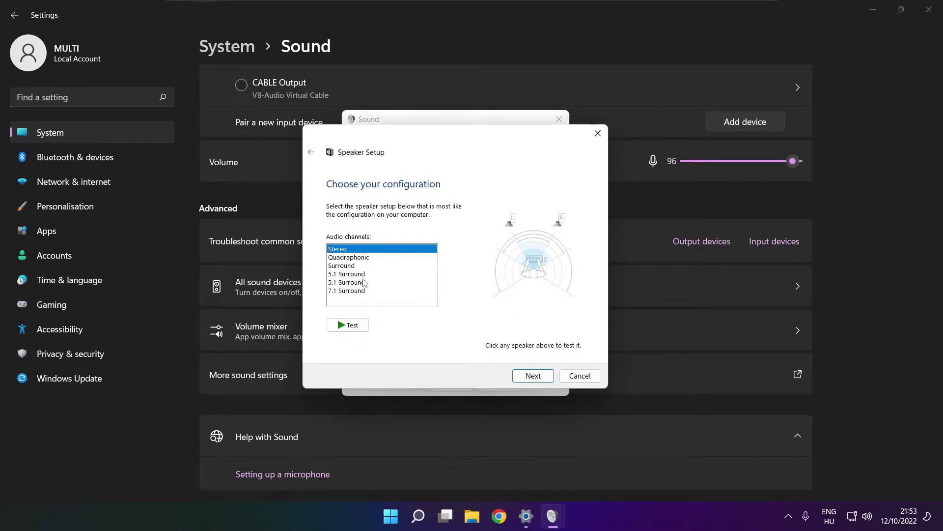
click(350, 292)
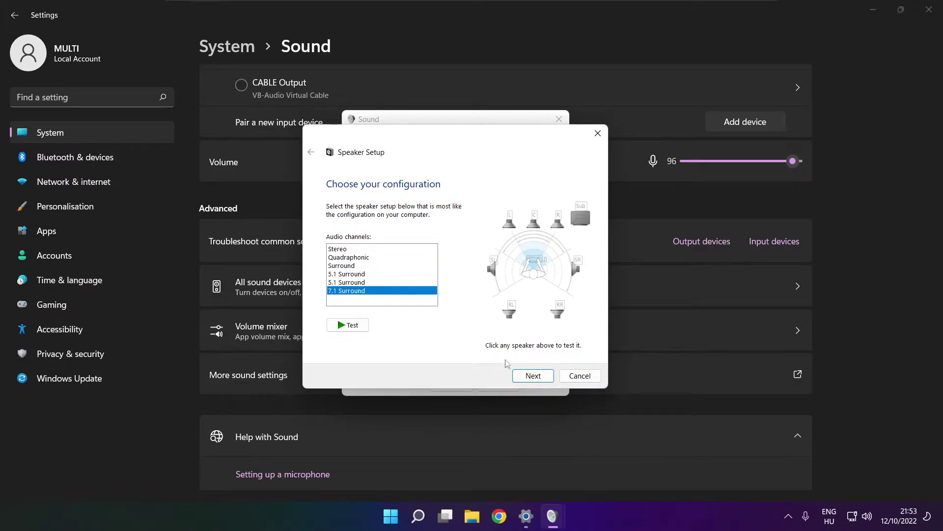
click(534, 376)
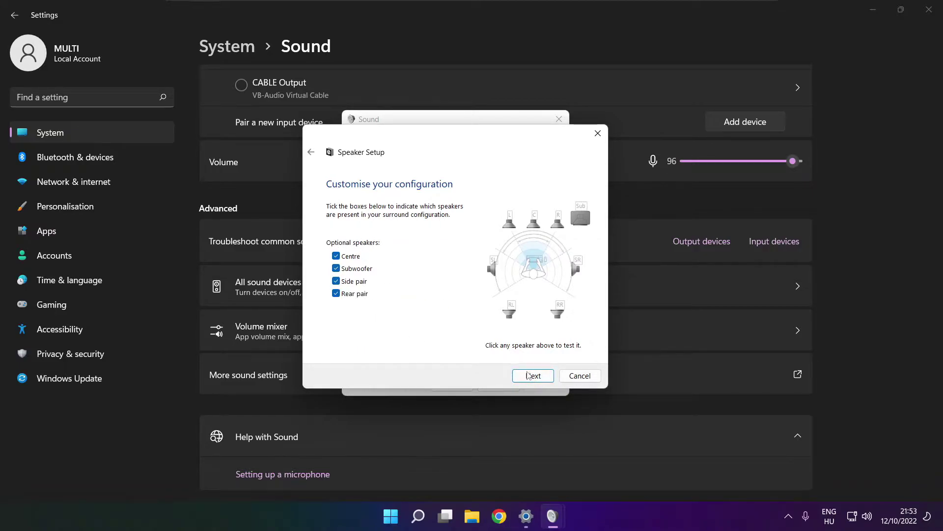
click(530, 376)
click(530, 376)
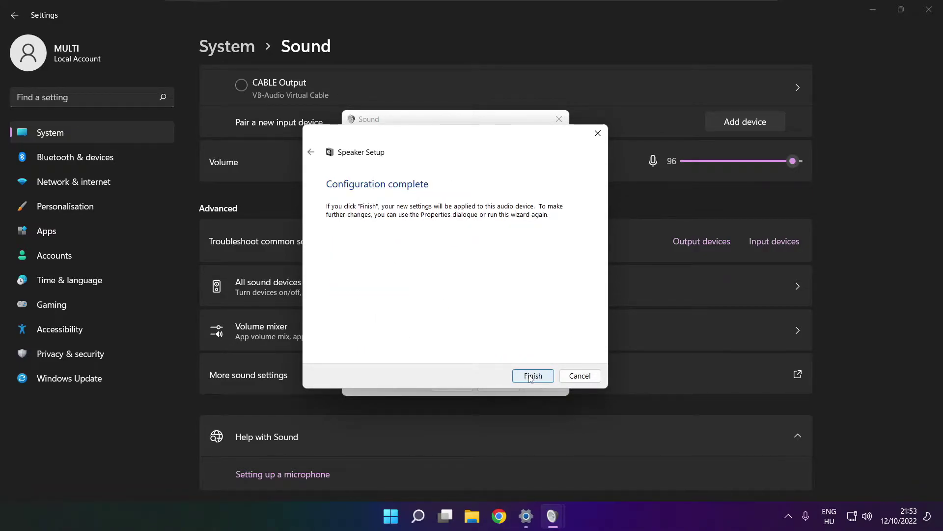
click(529, 377)
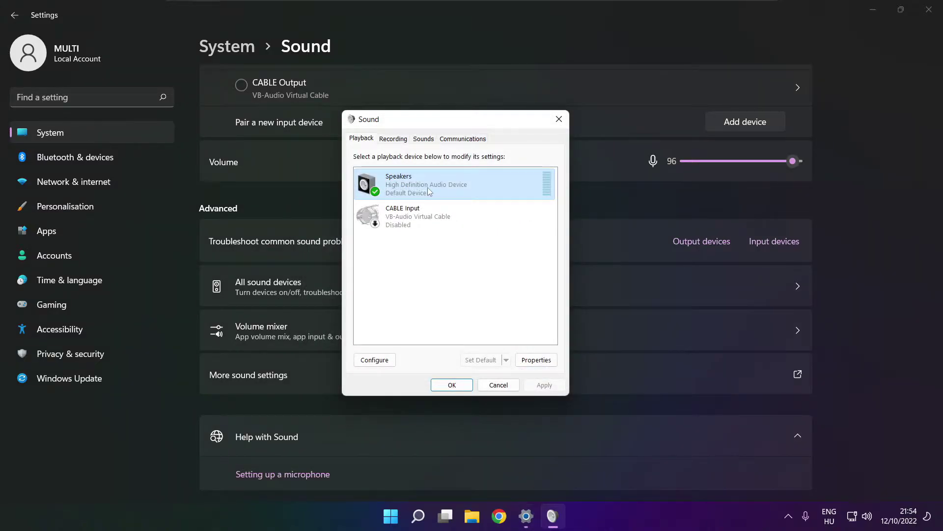
Disable all audio enhancements in Speakers Properties and apply the change
click(536, 360)
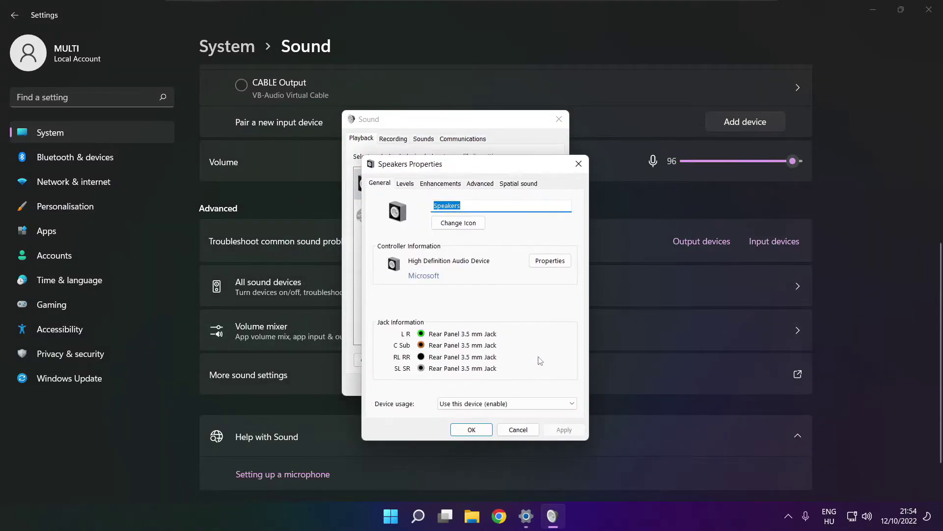
drag(441, 166, 422, 135)
click(388, 153)
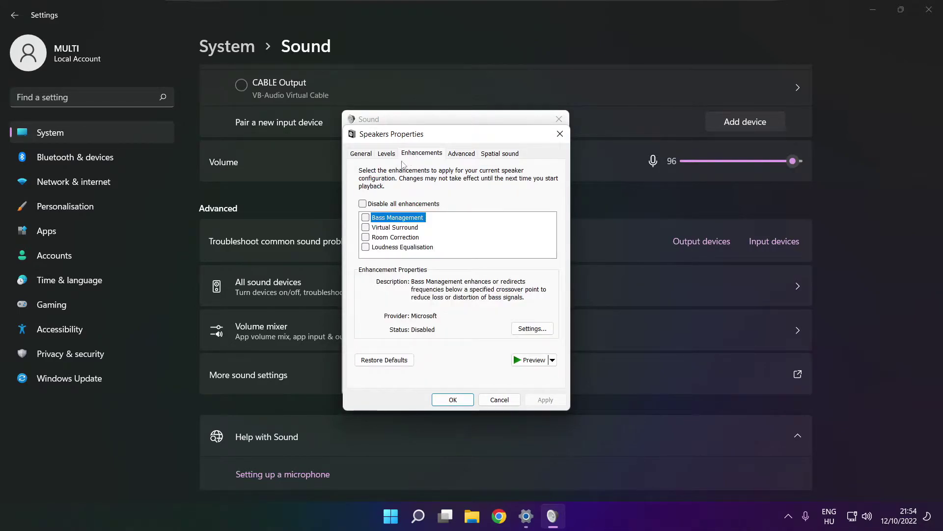
click(363, 204)
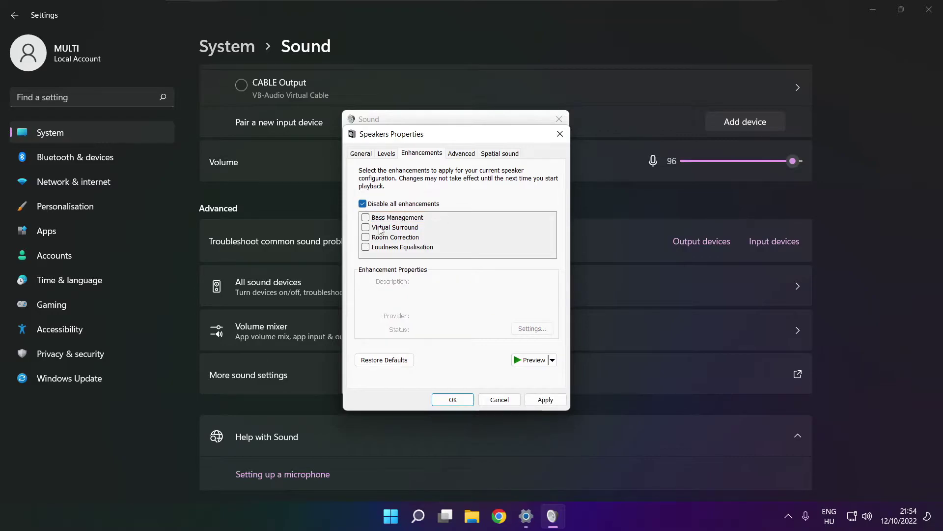
click(549, 400)
Keep the Speakers default format at 16 bit, 48000 Hz (DVD Quality) and close Properties
click(461, 154)
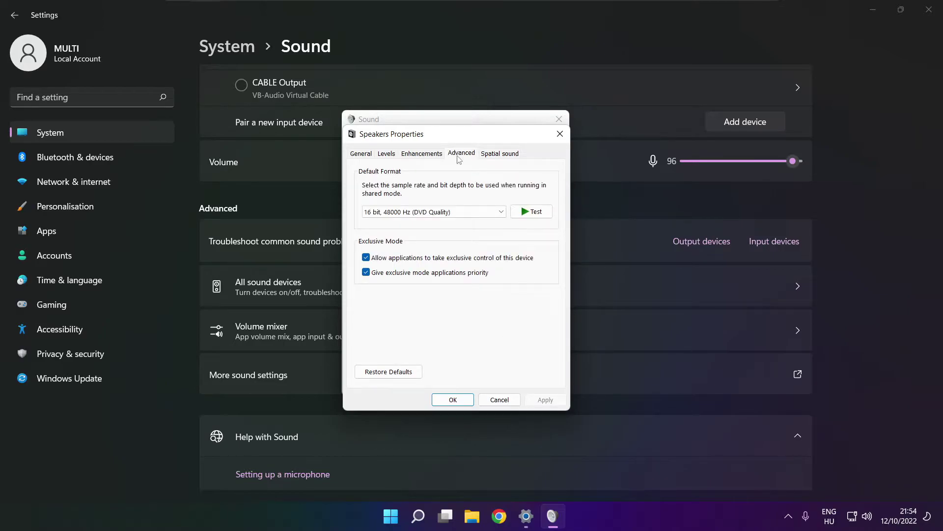
click(501, 213)
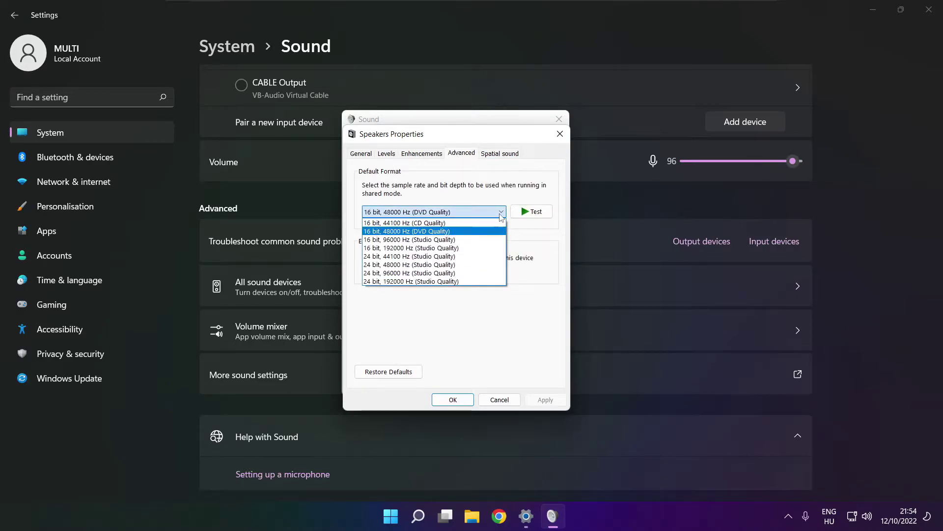
click(485, 235)
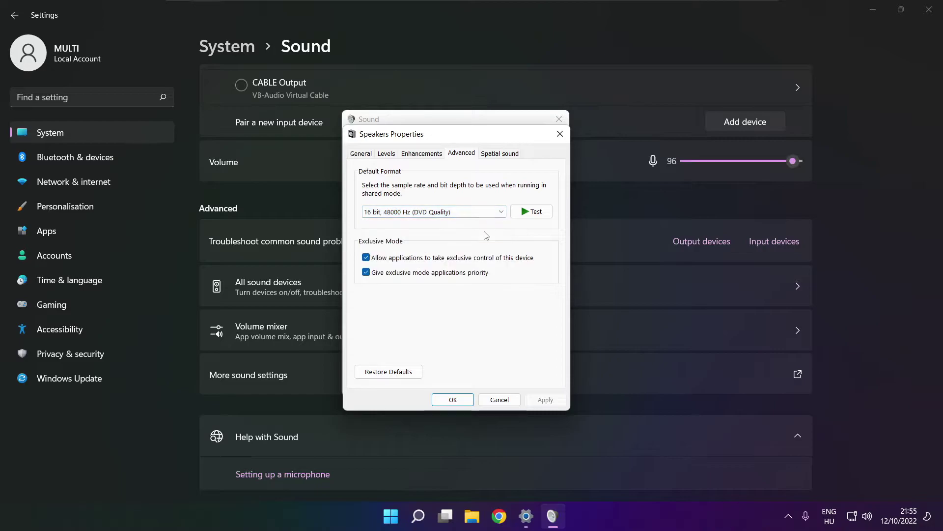
click(454, 399)
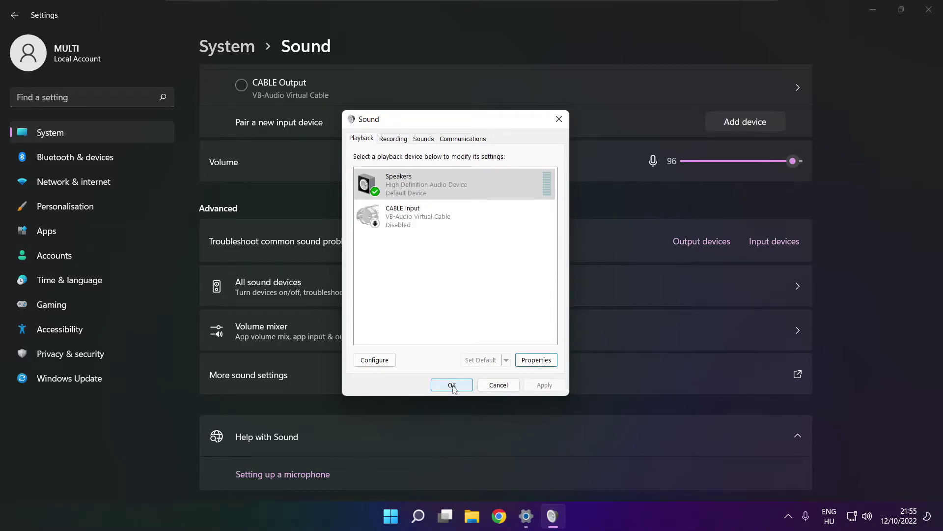
Confirm the Sound dialog, close Settings, and bring up the Start menu's power options
click(452, 385)
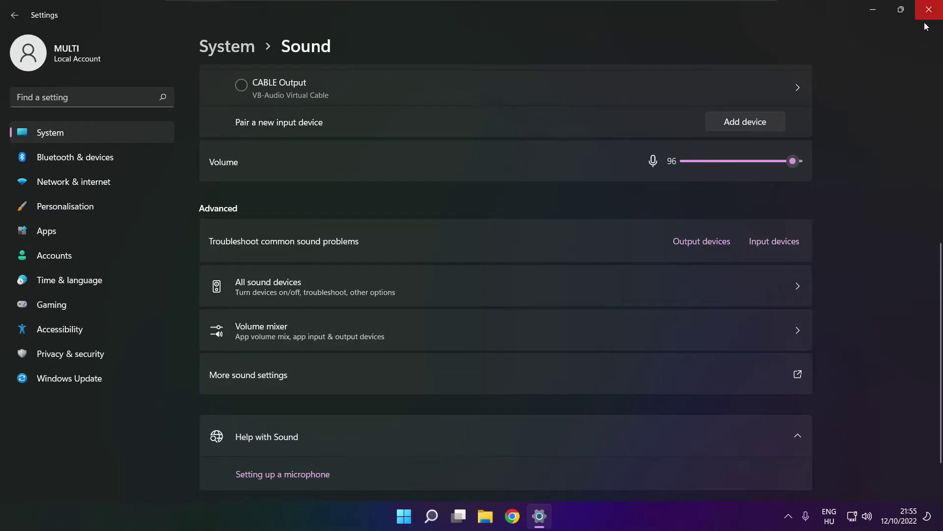
click(942, 16)
click(417, 518)
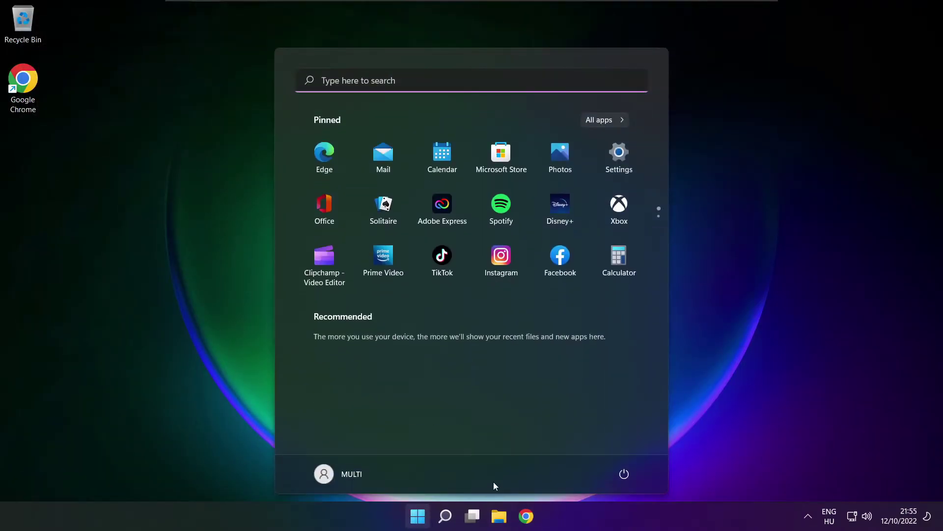
click(623, 473)
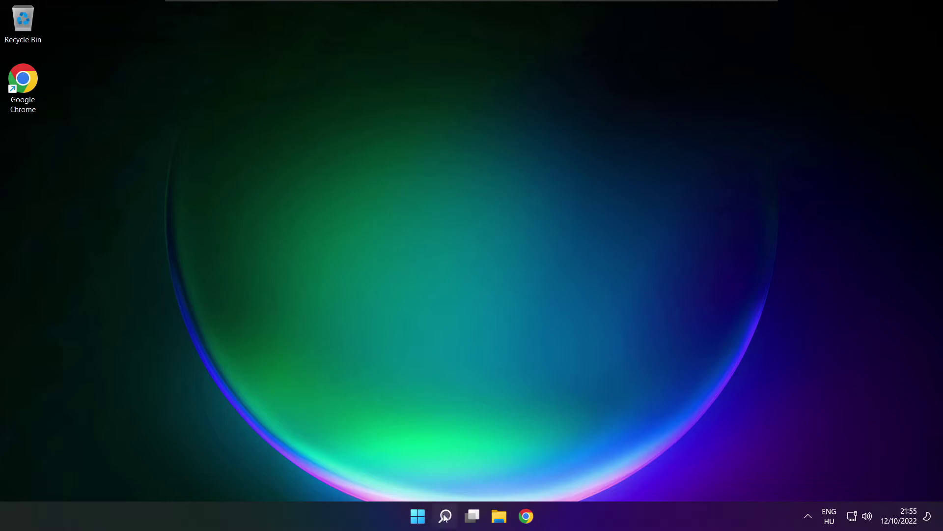
Find Device Manager with Windows Search and launch it from the best match
click(446, 516)
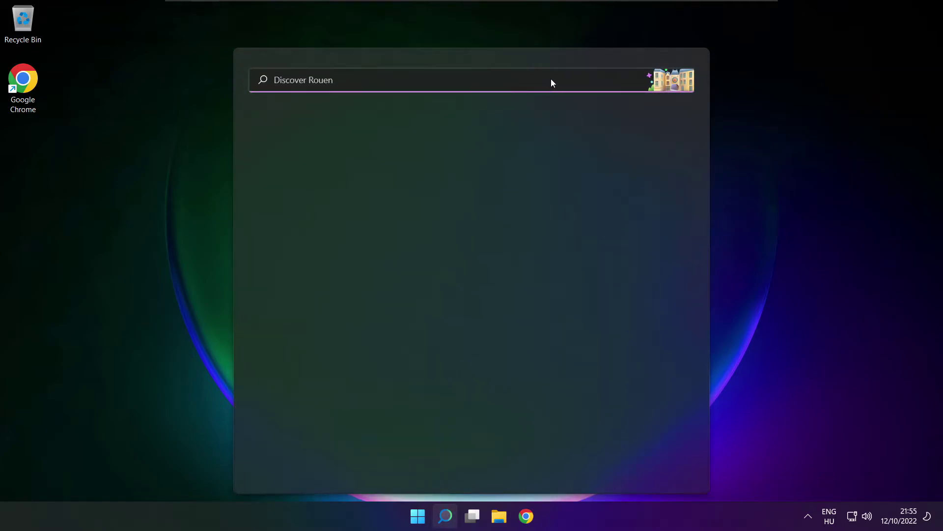
text(de)
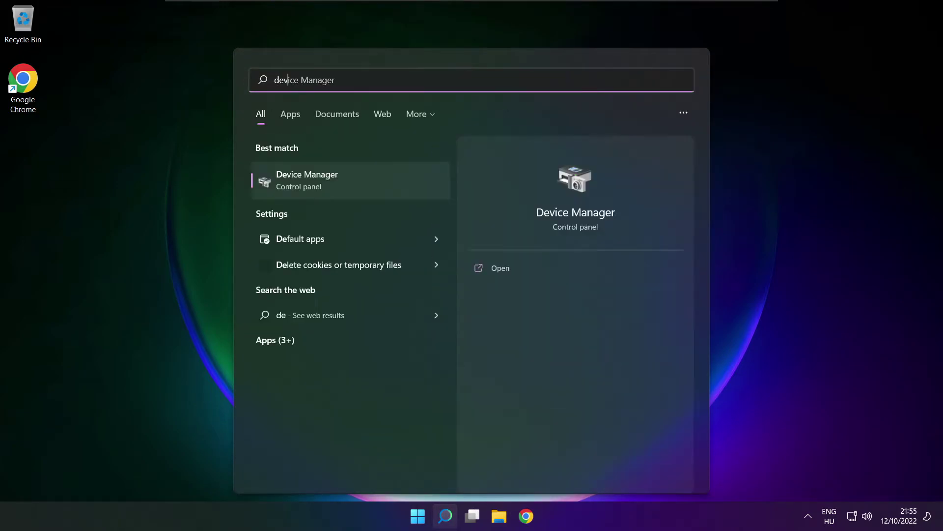
text(vice manager)
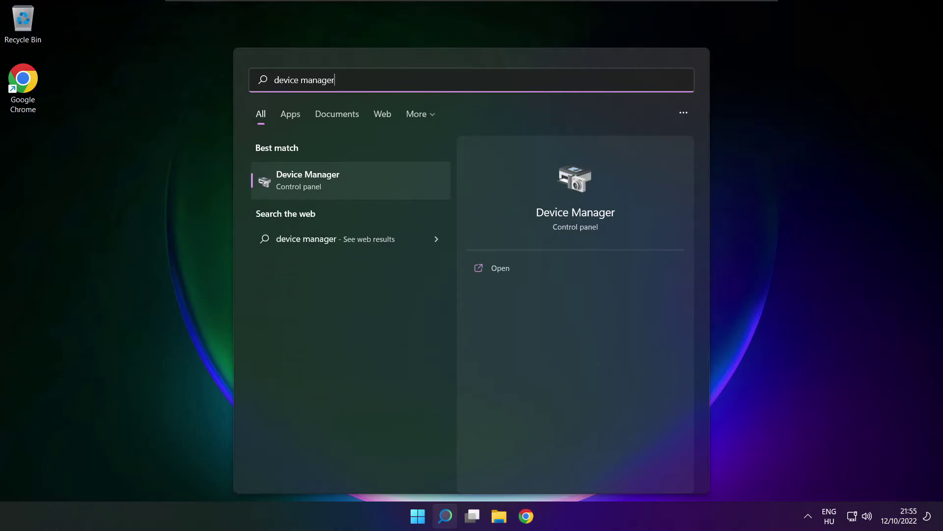
click(364, 180)
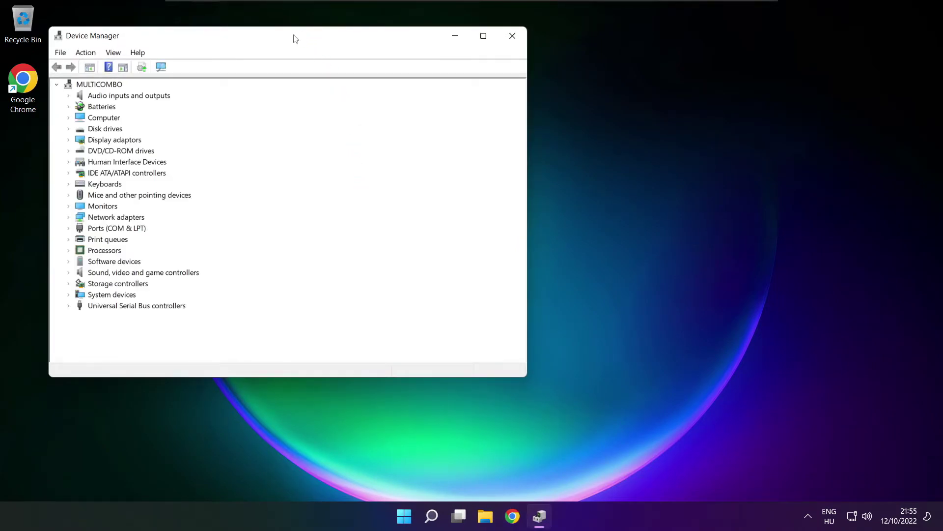
Centre Device Manager, expand Sound, video and game controllers, and show High Definition Audio Device's actions
drag(292, 36, 494, 89)
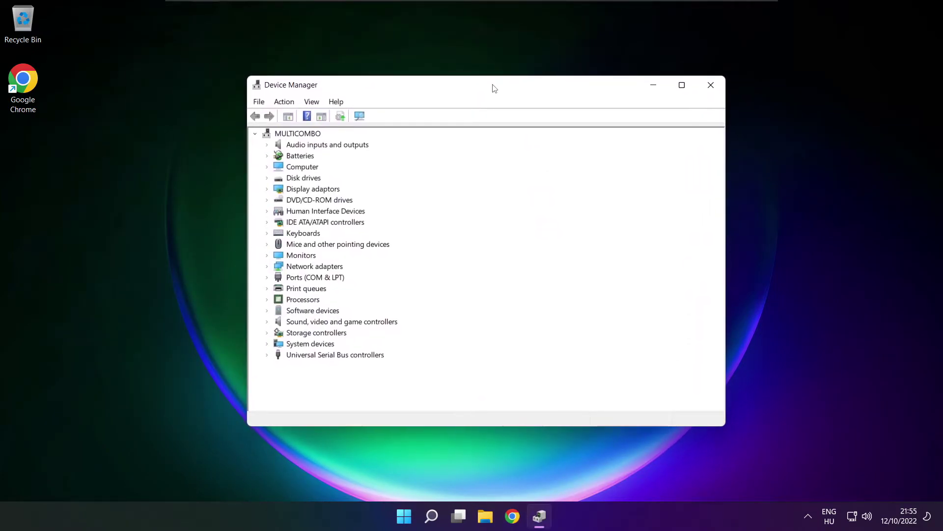
click(280, 324)
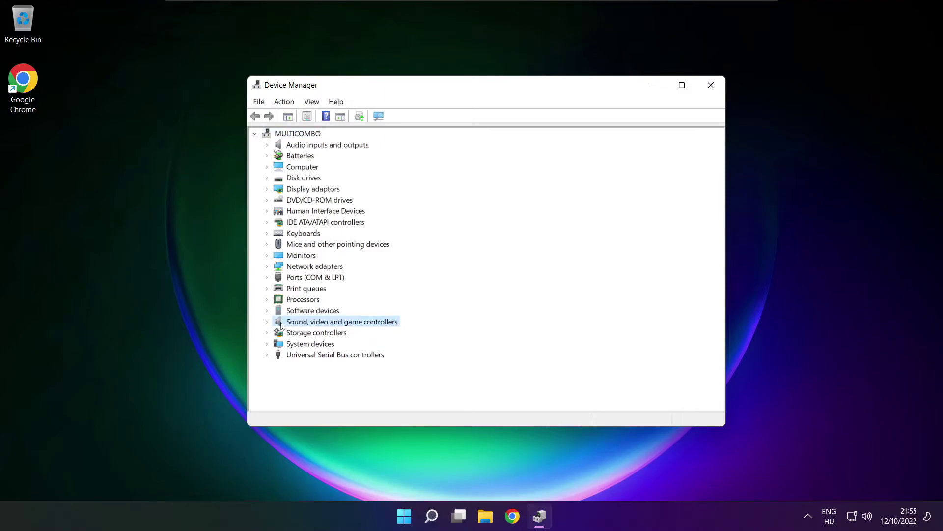
click(268, 322)
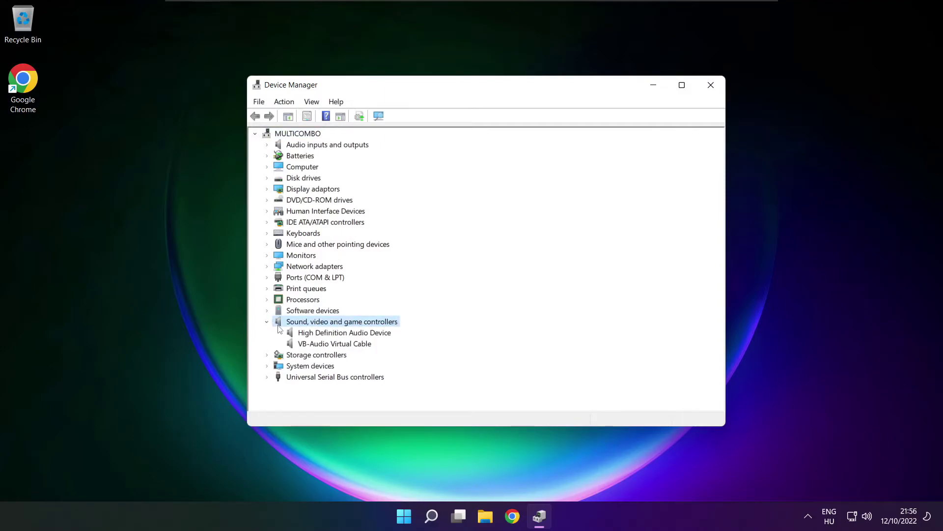
click(309, 333)
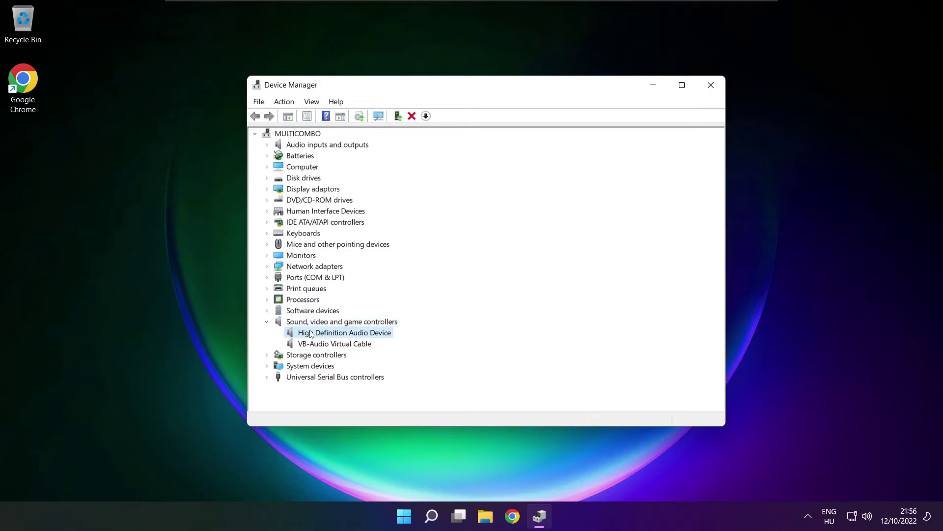
right_click(337, 336)
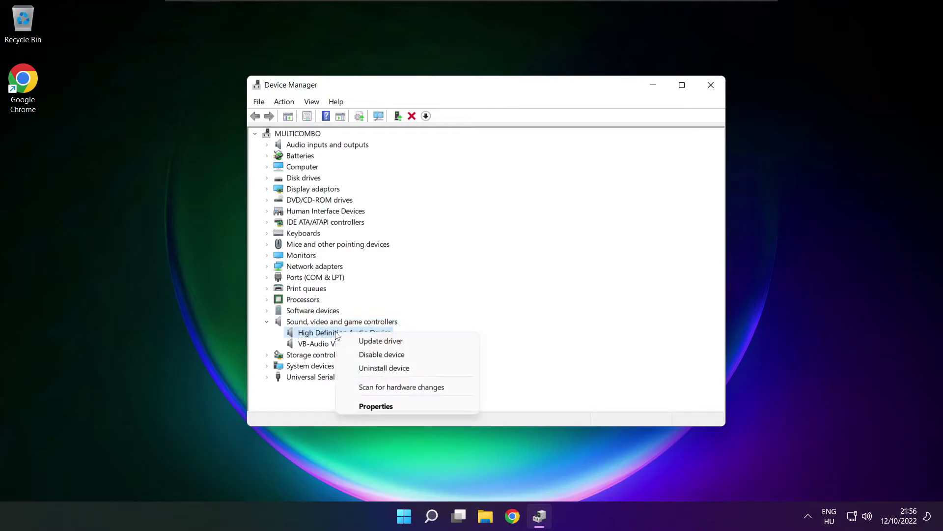
Reinstall the High Definition Audio Device driver by picking it from this computer's driver list
click(426, 343)
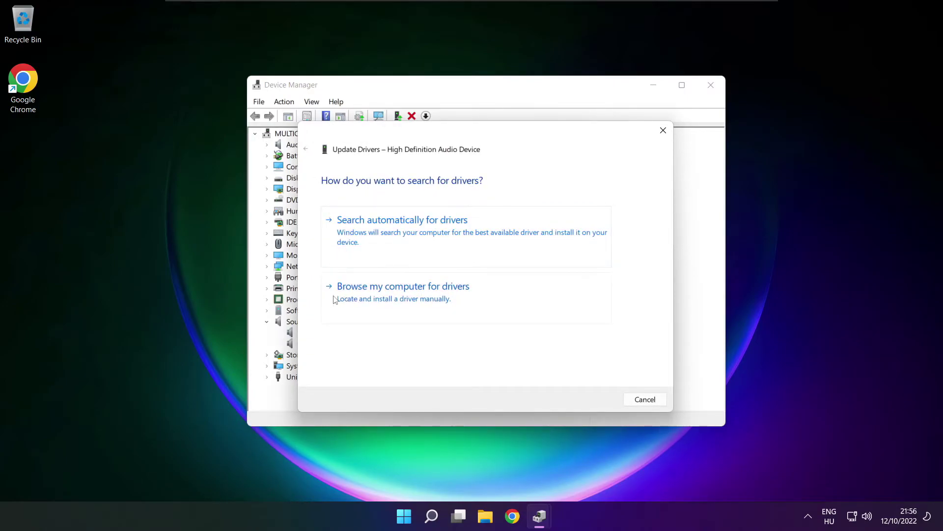
click(424, 298)
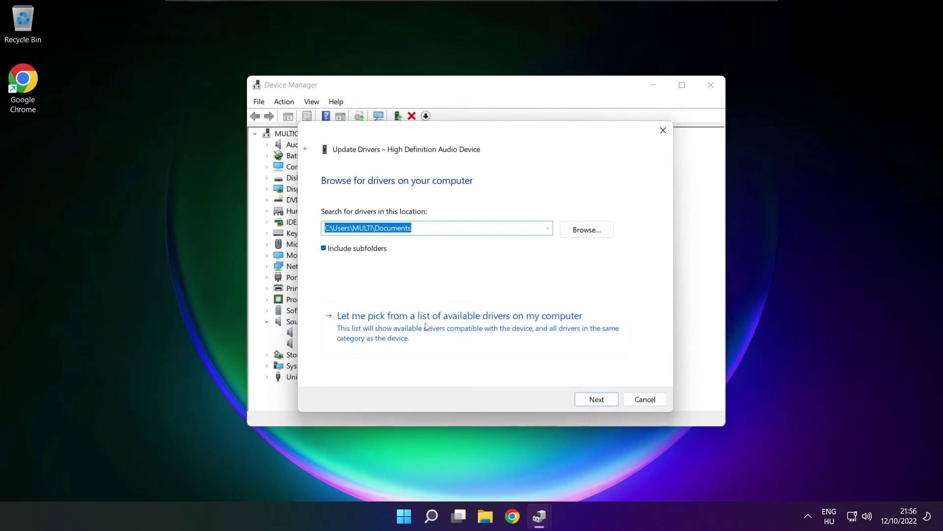
click(463, 334)
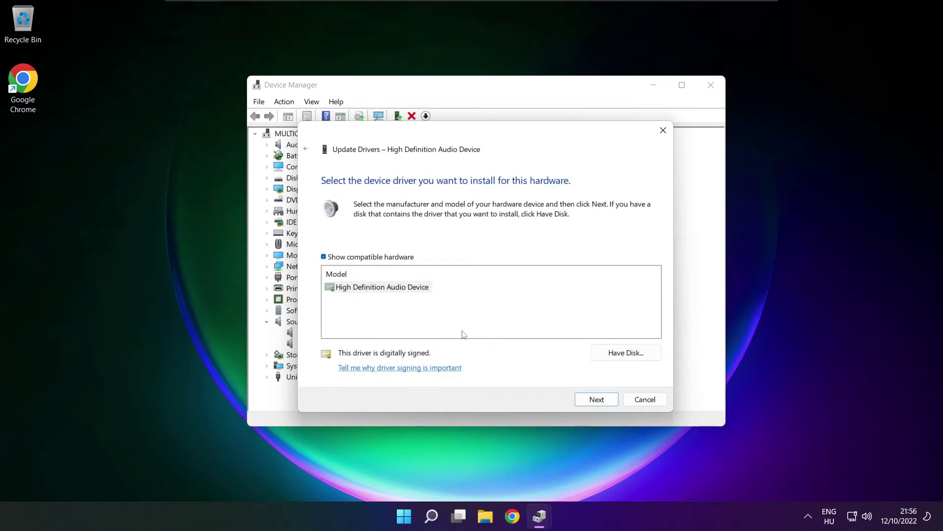
click(368, 290)
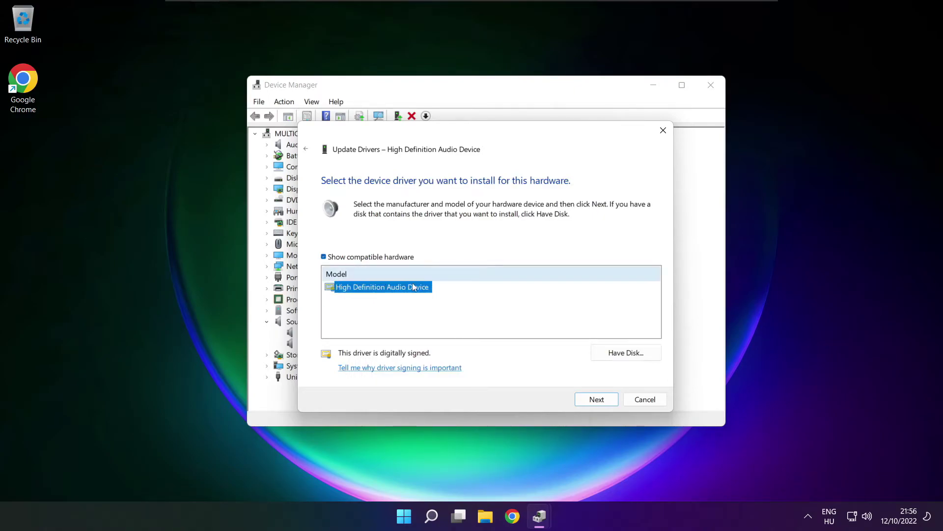
click(597, 400)
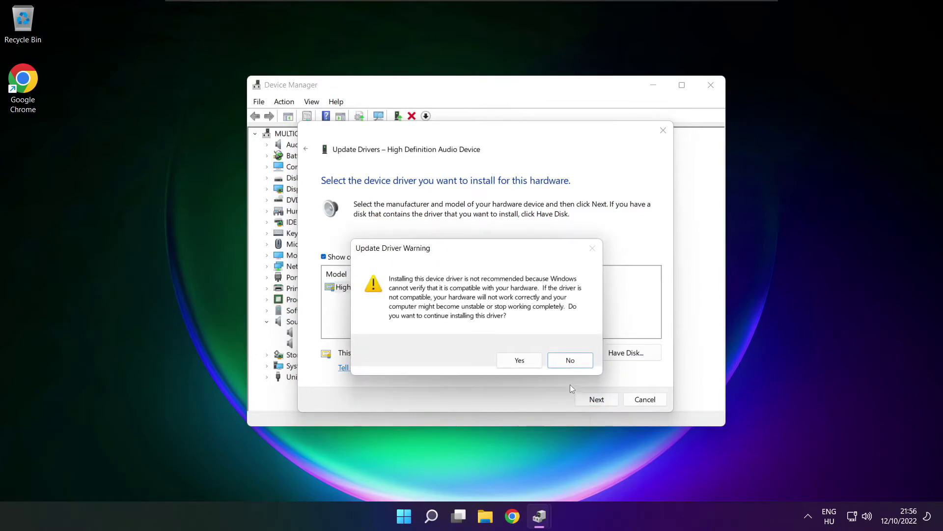
click(519, 360)
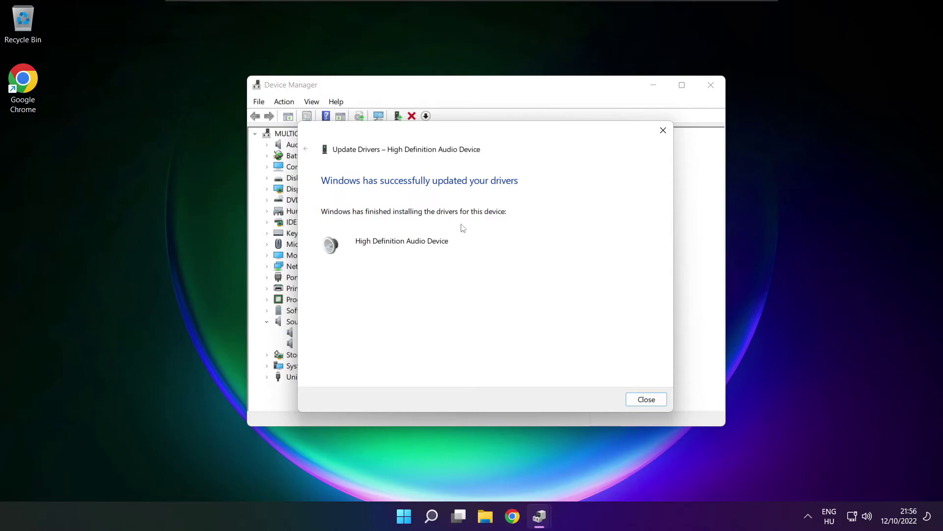
click(652, 401)
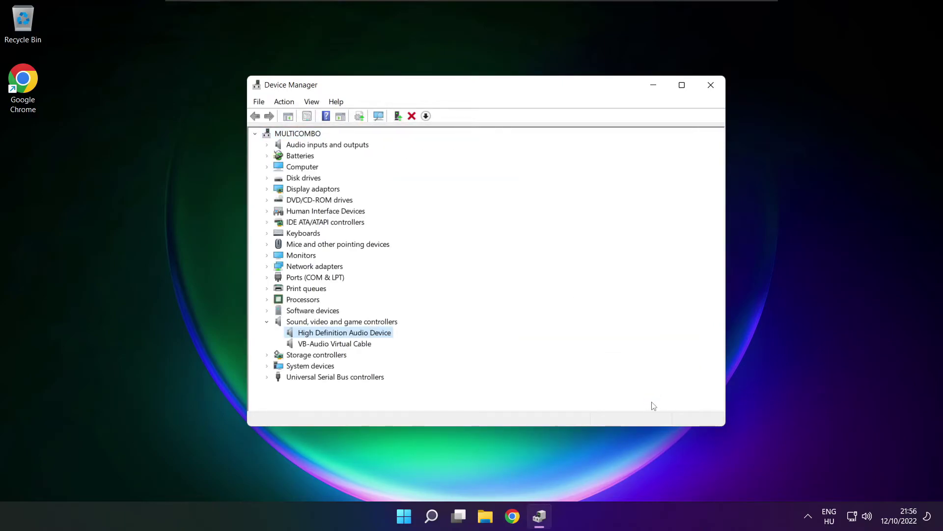
Close Device Manager and bring up the power options from the Start menu
click(711, 87)
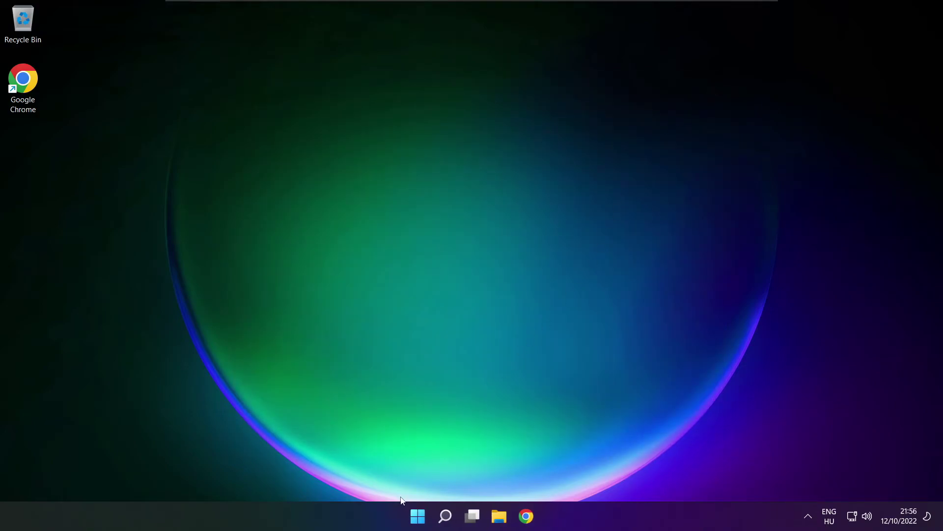
click(426, 510)
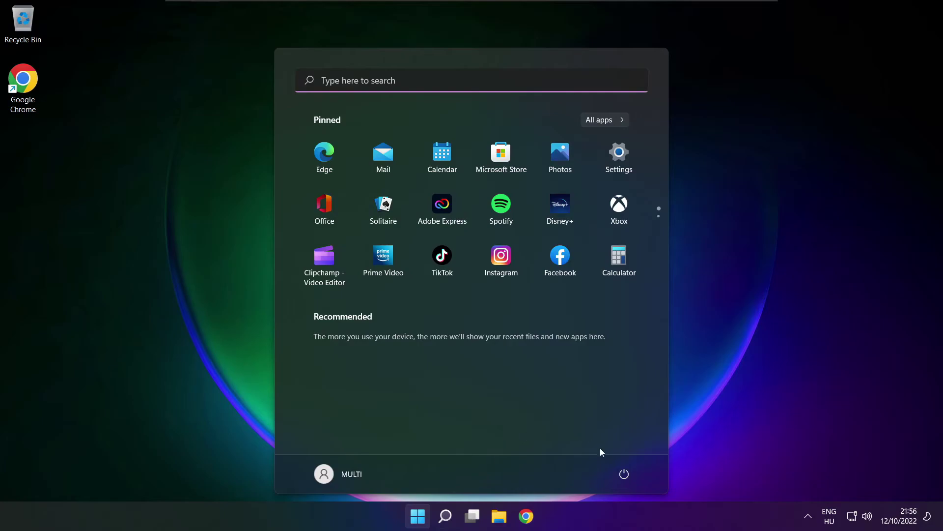
click(624, 474)
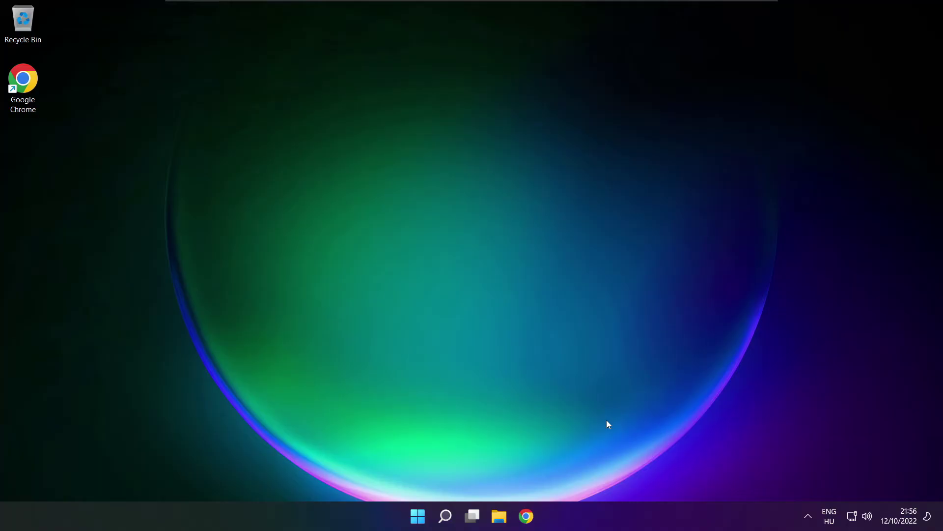
Open Sound settings from the taskbar speaker icon's context menu
right_click(866, 516)
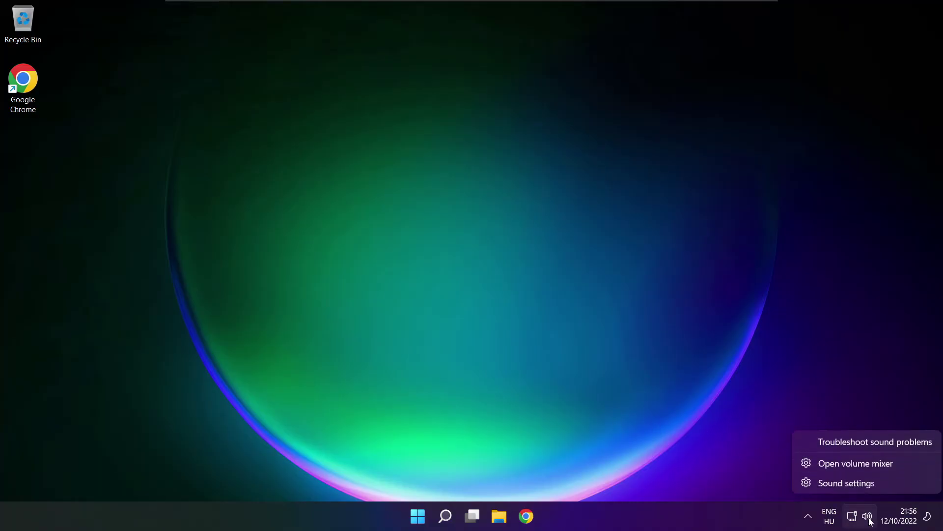
click(882, 483)
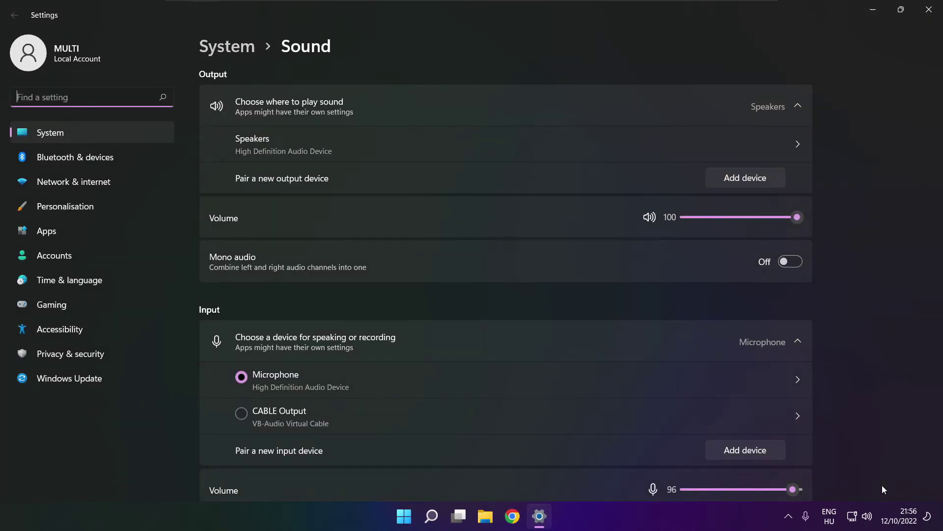
scroll(506, 283, down, 2)
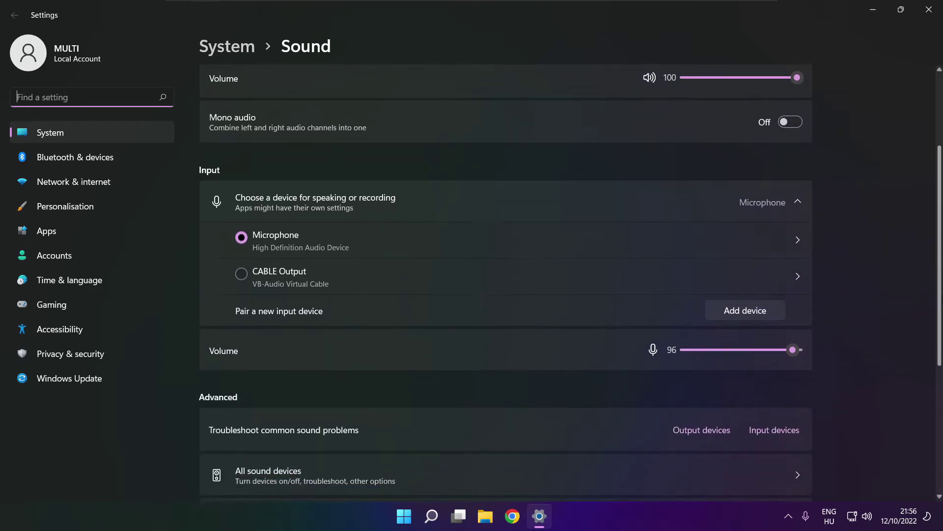
scroll(506, 284, down, 2)
scroll(505, 283, down, 1)
scroll(506, 283, down, 1)
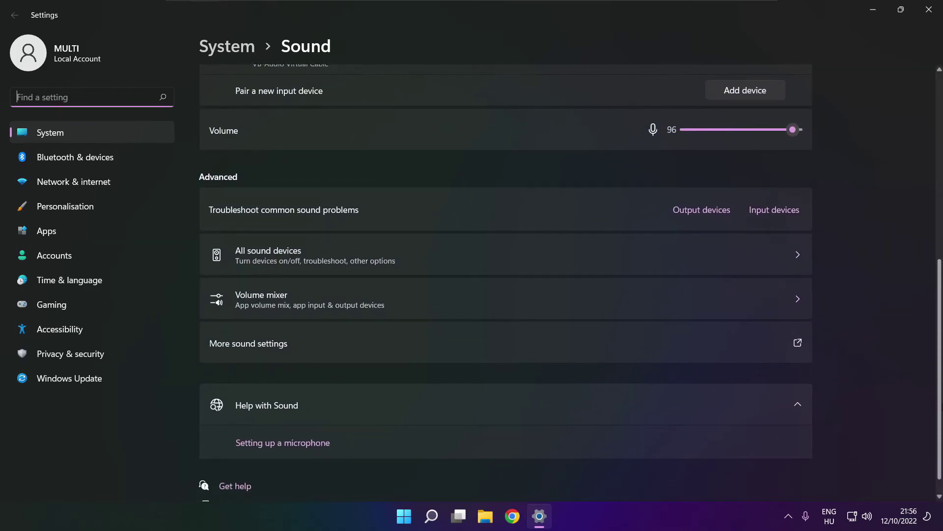
scroll(507, 286, down, 1)
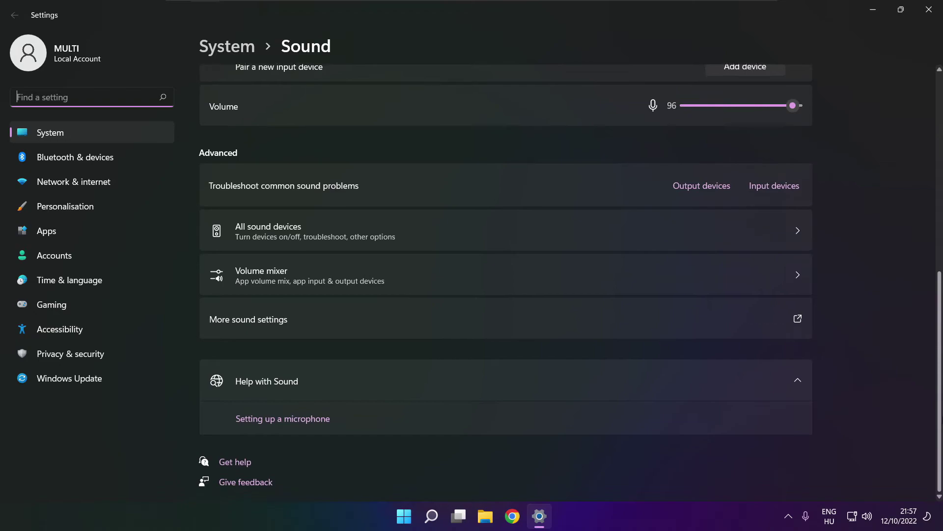
Launch the Output devices troubleshooter under Troubleshoot common sound problems
click(701, 184)
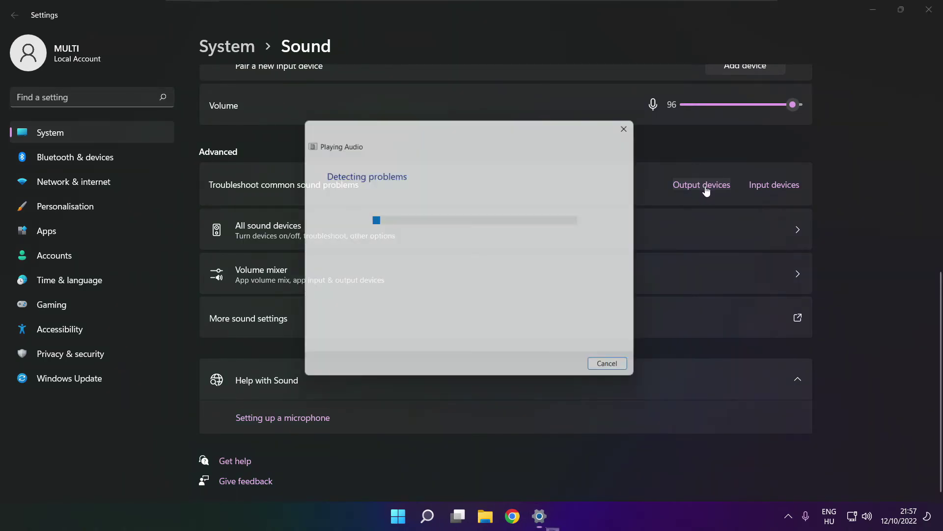